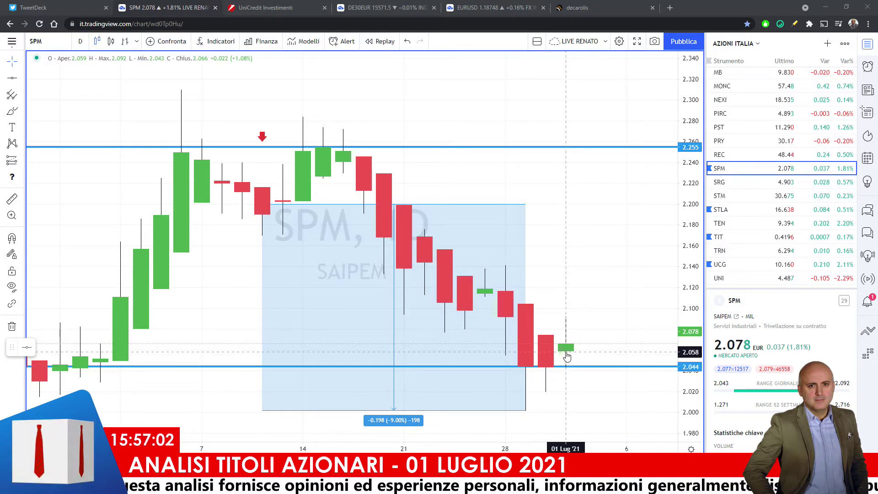
Select the 2.044 support line on the SAIPEM chart and scroll through the chart
{"action": "left_click", "coordinate": [570, 367]}
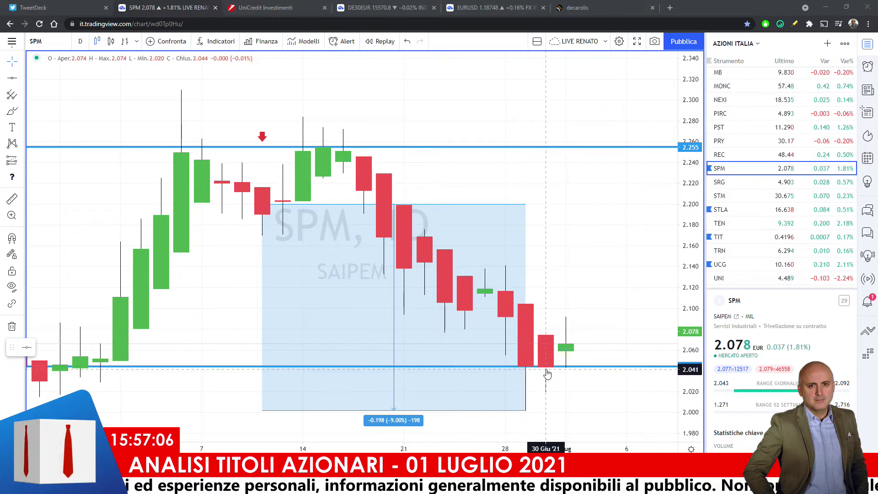
{"action": "scroll", "coordinate": [594, 389], "scroll_direction": "down", "scroll_amount": 1}
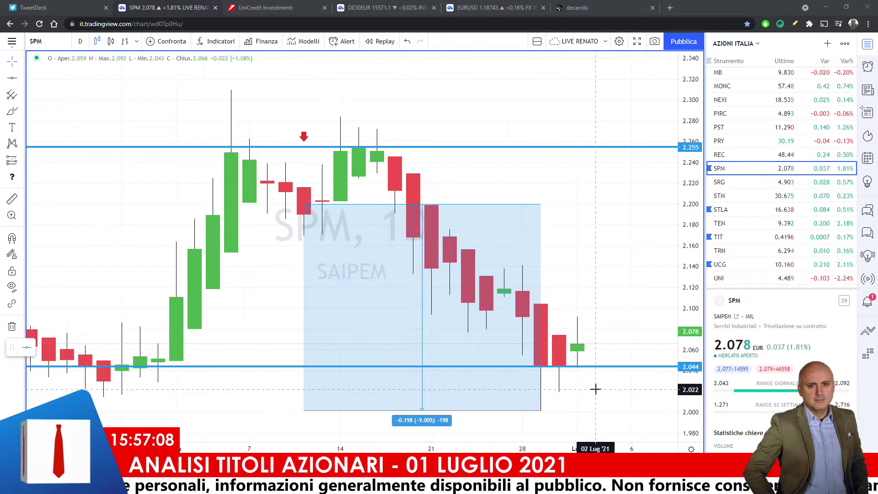
{"action": "scroll", "coordinate": [595, 389], "scroll_direction": "down", "scroll_amount": 2}
{"action": "scroll", "coordinate": [597, 388], "scroll_direction": "down", "scroll_amount": 2}
{"action": "scroll", "coordinate": [599, 388], "scroll_direction": "down", "scroll_amount": 1}
{"action": "scroll", "coordinate": [599, 387], "scroll_direction": "down", "scroll_amount": 1}
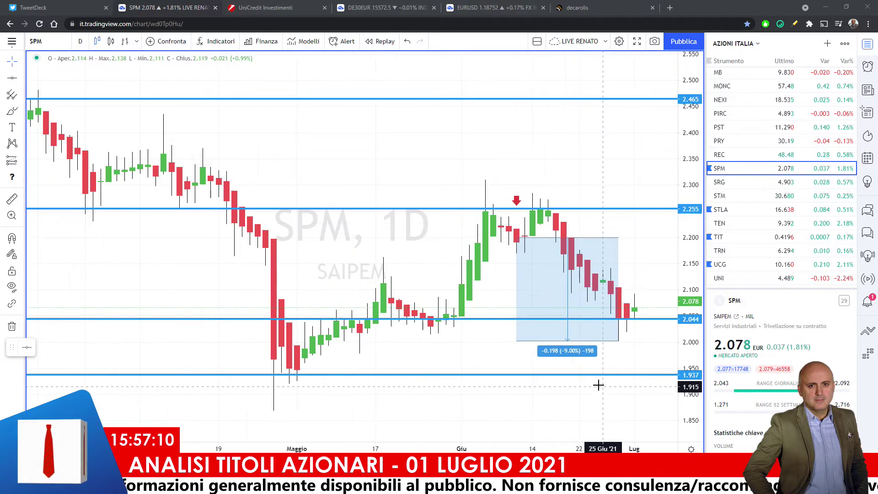
{"action": "scroll", "coordinate": [600, 386], "scroll_direction": "down", "scroll_amount": 2}
{"action": "scroll", "coordinate": [597, 385], "scroll_direction": "down", "scroll_amount": 1}
{"action": "scroll", "coordinate": [596, 384], "scroll_direction": "down", "scroll_amount": 2}
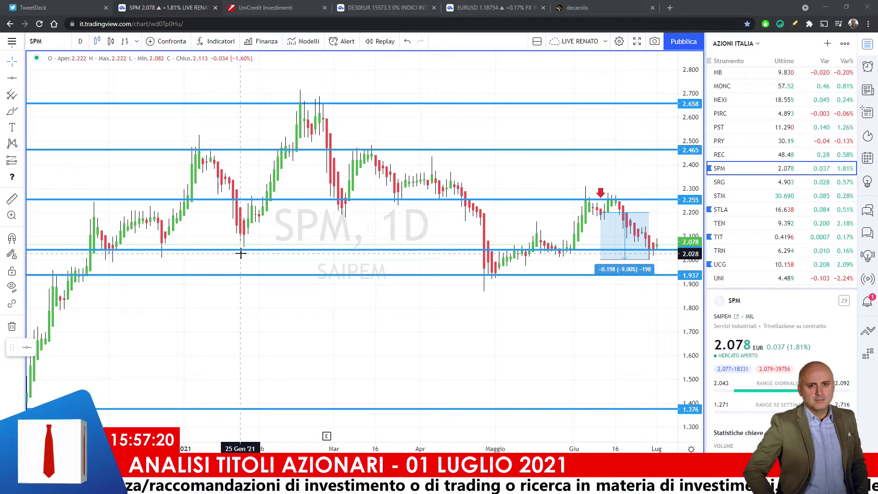
{"action": "scroll", "coordinate": [241, 253], "scroll_direction": "up", "scroll_amount": 2}
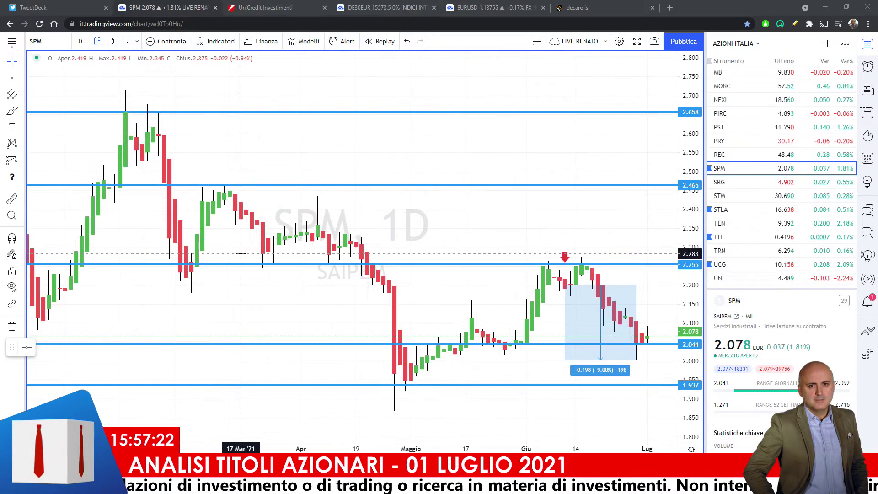
{"action": "scroll", "coordinate": [241, 253], "scroll_direction": "up", "scroll_amount": 2}
{"action": "scroll", "coordinate": [241, 253], "scroll_direction": "up", "scroll_amount": 2}
{"action": "scroll", "coordinate": [241, 253], "scroll_direction": "up", "scroll_amount": 2}
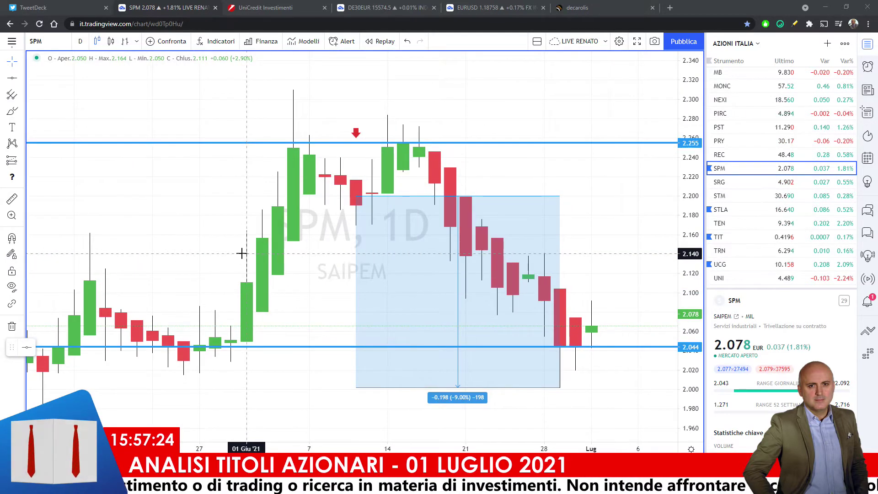
{"action": "left_click", "coordinate": [563, 348]}
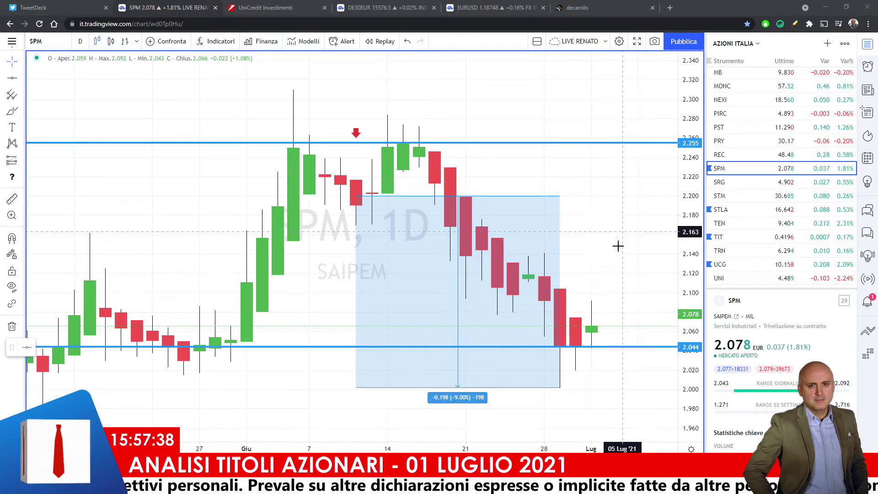
On the UniCredit site, set the product type filter to Turbo Open End Call
{"action": "left_click", "coordinate": [268, 8]}
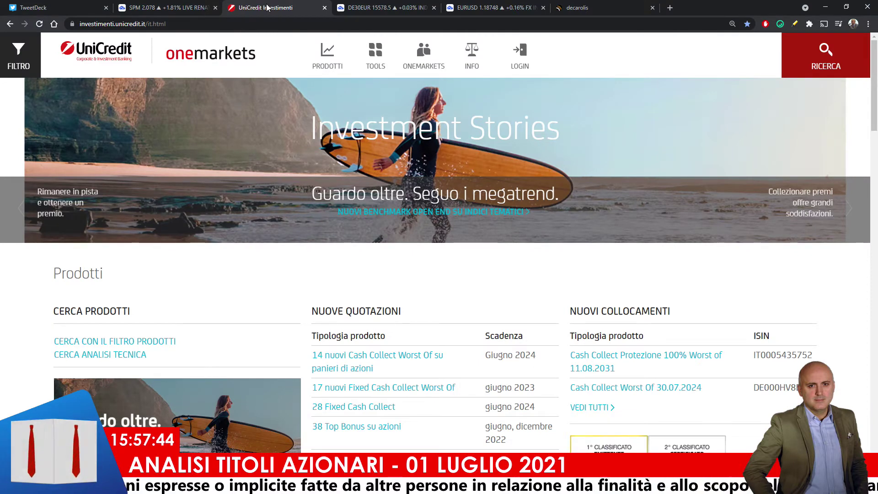
{"action": "left_click", "coordinate": [18, 55]}
{"action": "left_click", "coordinate": [59, 189]}
{"action": "scroll", "coordinate": [118, 278], "scroll_direction": "down", "scroll_amount": 5}
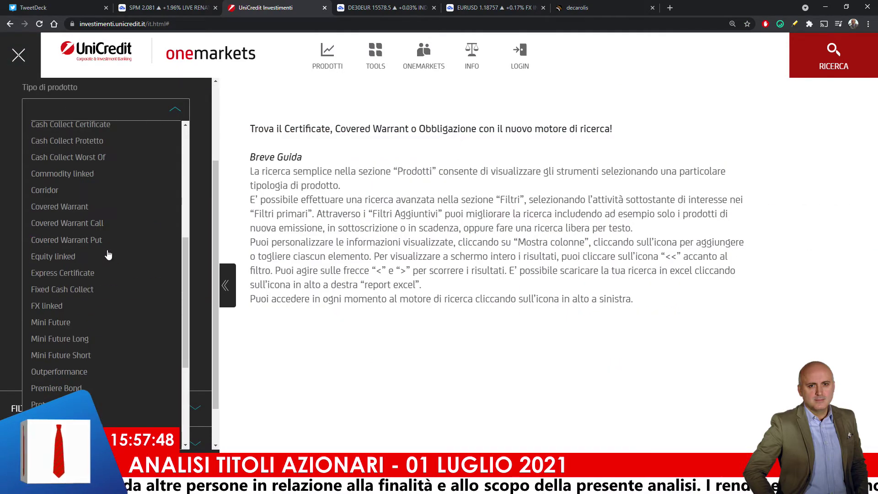
{"action": "scroll", "coordinate": [118, 277], "scroll_direction": "down", "scroll_amount": 5}
{"action": "scroll", "coordinate": [119, 277], "scroll_direction": "down", "scroll_amount": 3}
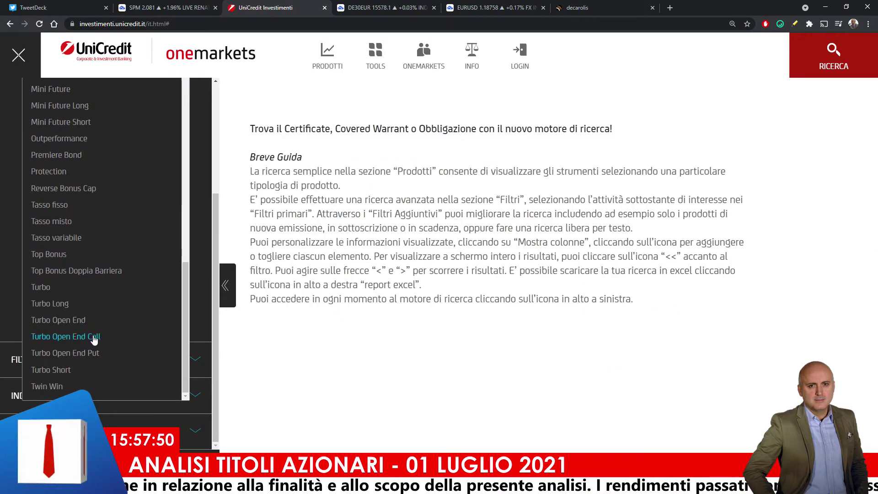
{"action": "left_click", "coordinate": [94, 338]}
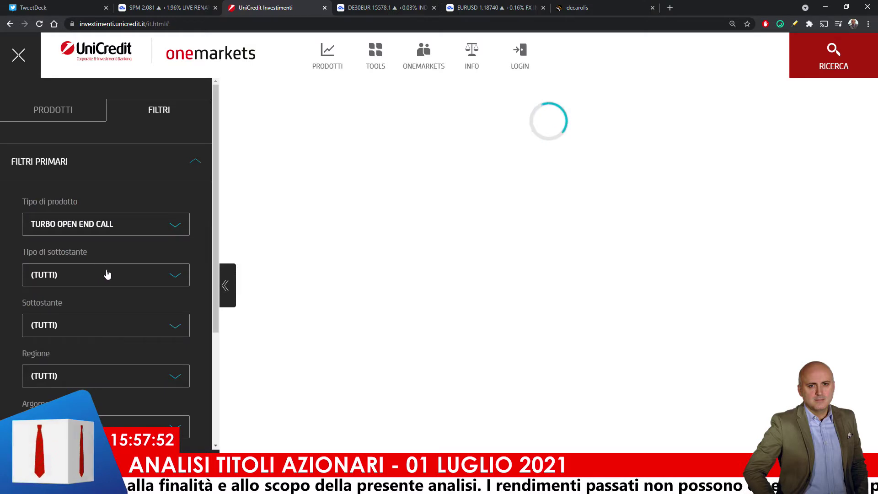
Restrict underlyings to shares (Azione), choose SAIPEM S.p.A., and collapse the filter panel
{"action": "left_click", "coordinate": [113, 276]}
{"action": "left_click", "coordinate": [96, 331]}
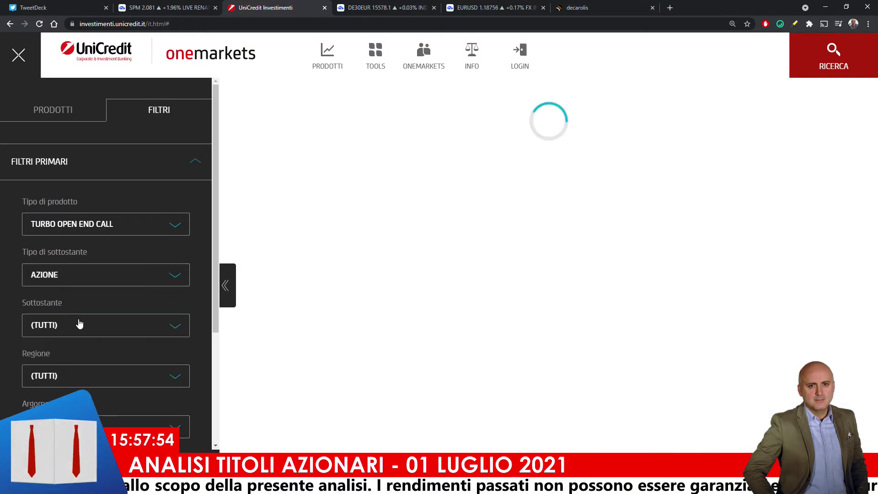
{"action": "left_click", "coordinate": [97, 332]}
{"action": "scroll", "coordinate": [97, 329], "scroll_direction": "down", "scroll_amount": 3}
{"action": "scroll", "coordinate": [94, 311], "scroll_direction": "down", "scroll_amount": 4}
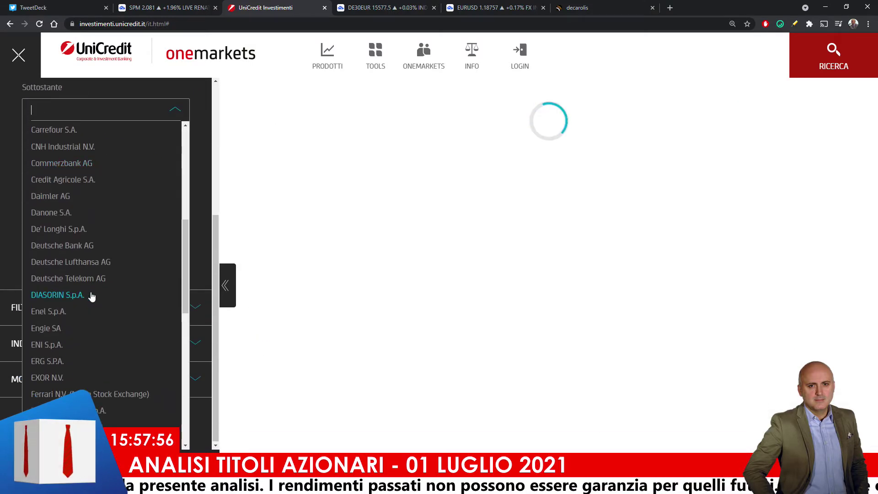
{"action": "scroll", "coordinate": [91, 295], "scroll_direction": "down", "scroll_amount": 3}
{"action": "scroll", "coordinate": [87, 290], "scroll_direction": "down", "scroll_amount": 3}
{"action": "scroll", "coordinate": [85, 288], "scroll_direction": "down", "scroll_amount": 1}
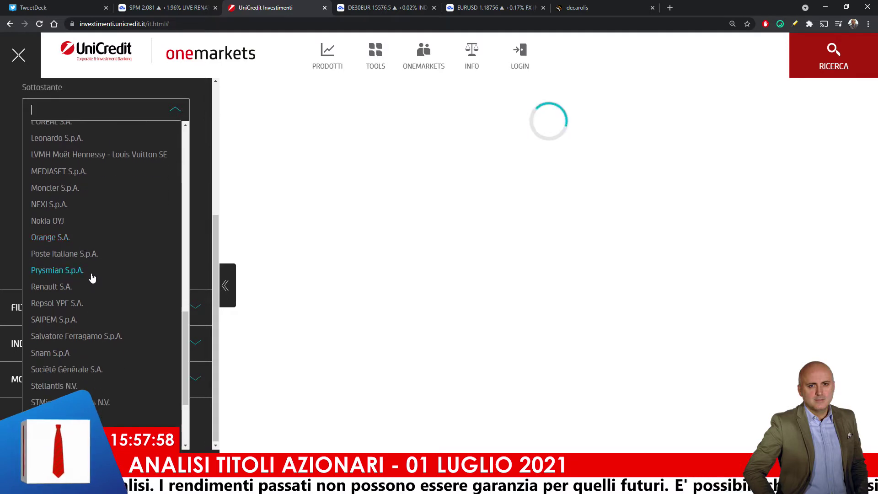
{"action": "scroll", "coordinate": [90, 275], "scroll_direction": "down", "scroll_amount": 1}
{"action": "left_click", "coordinate": [92, 273]}
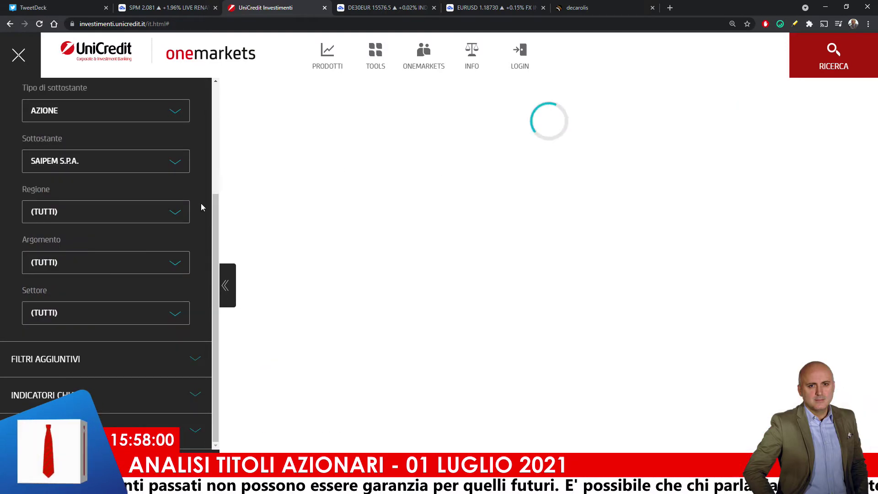
{"action": "scroll", "coordinate": [202, 203], "scroll_direction": "up", "scroll_amount": 3}
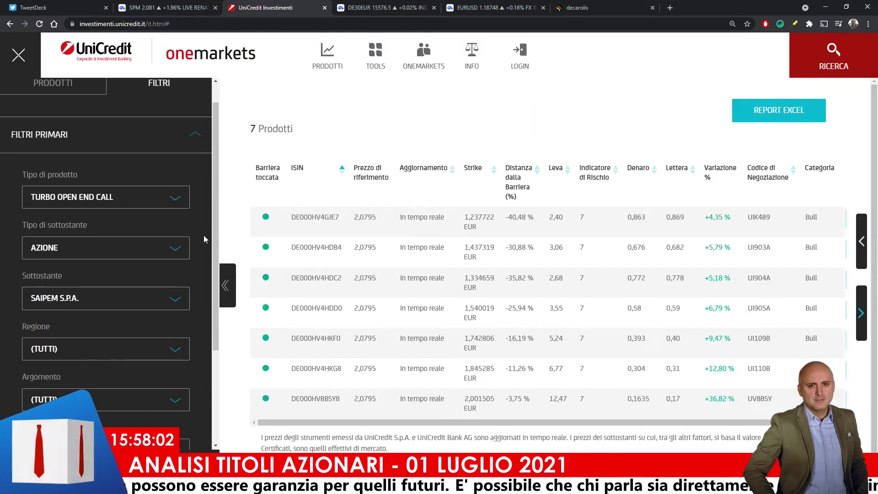
{"action": "left_click", "coordinate": [225, 285]}
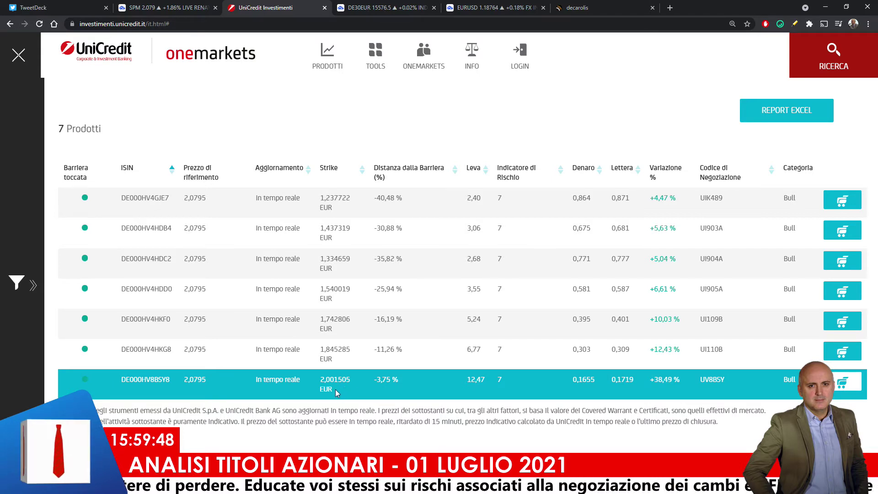
Switch back to the TradingView SAIPEM daily chart with its 2.255 and 2.044 levels
{"action": "left_click", "coordinate": [169, 8]}
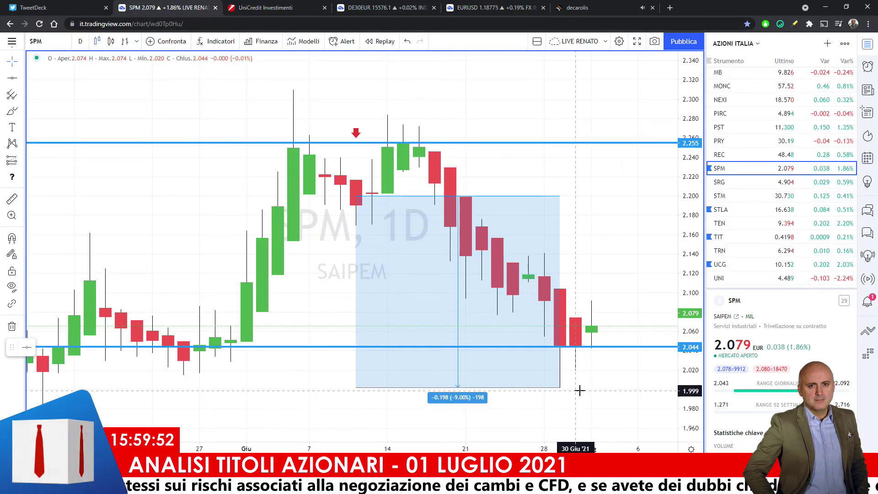
{"action": "mouse_move", "coordinate": [560, 388]}
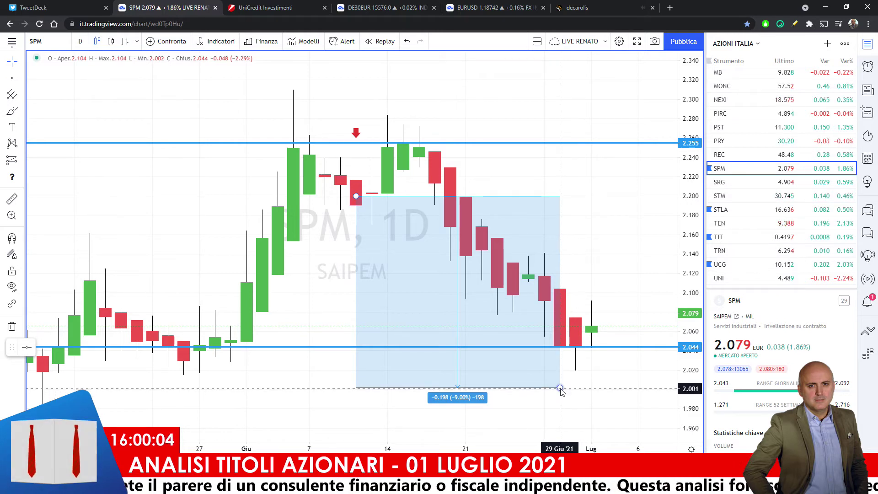
Check the SAIPEM Turbo Call results again, then return to the SAIPEM chart
{"action": "left_click", "coordinate": [256, 7]}
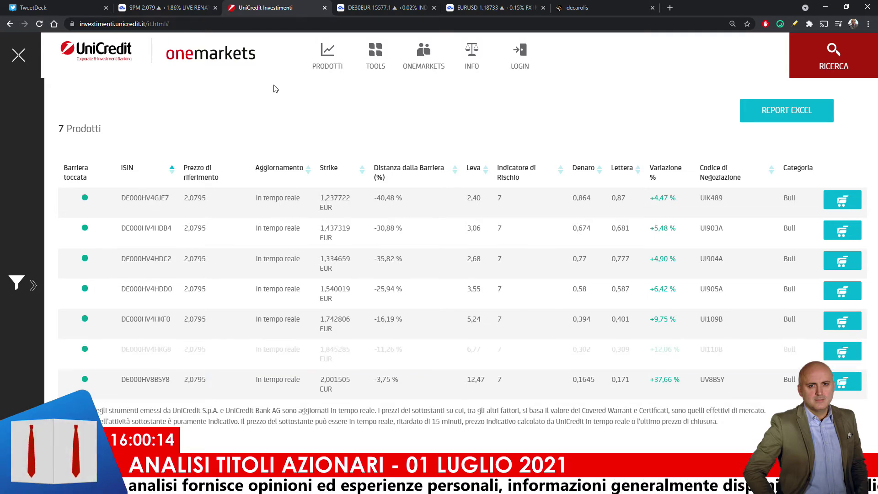
{"action": "key", "text": "ctrl+shift+Tab"}
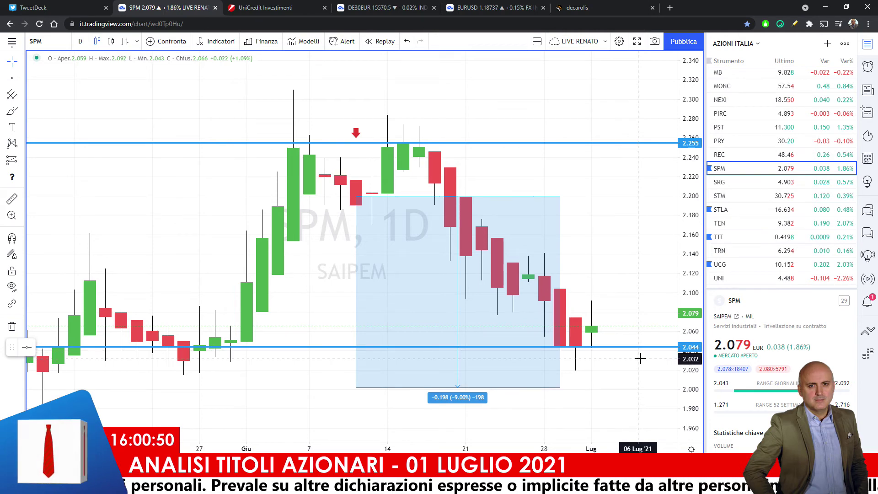
{"action": "left_click", "coordinate": [256, 9]}
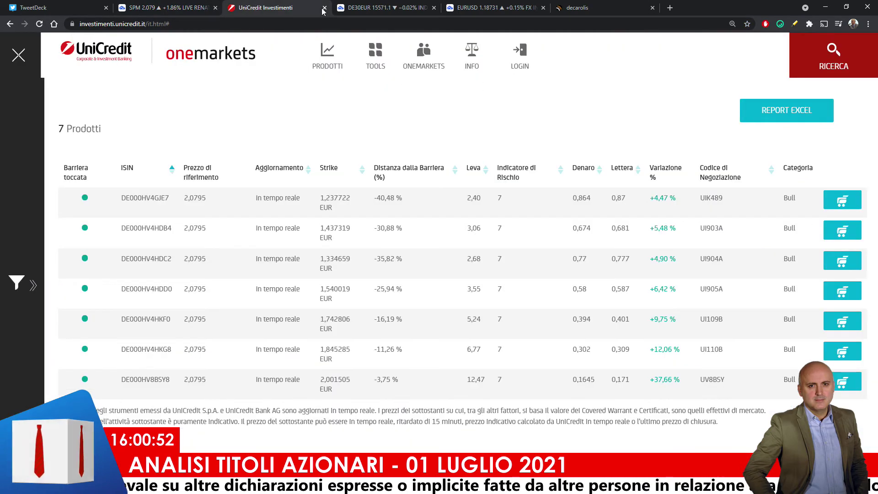
Change the product type filter from Turbo Open End Call to Turbo Open End Put
{"action": "left_click", "coordinate": [33, 283]}
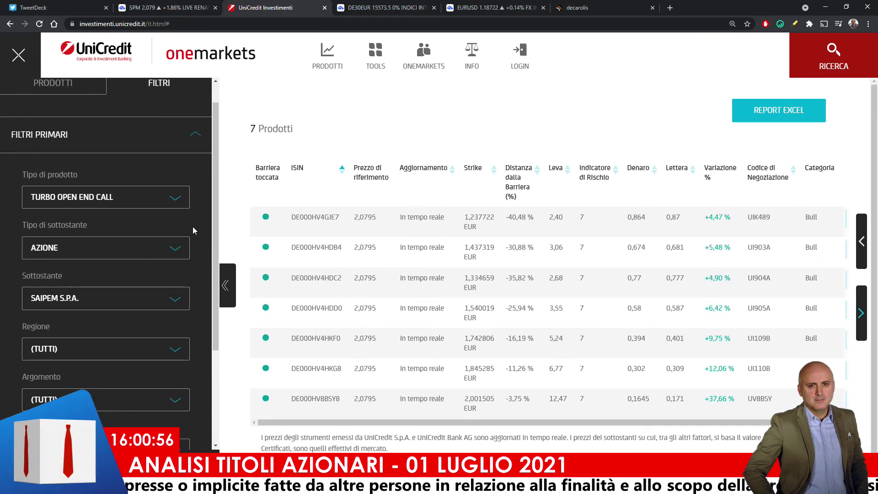
{"action": "left_click", "coordinate": [176, 198]}
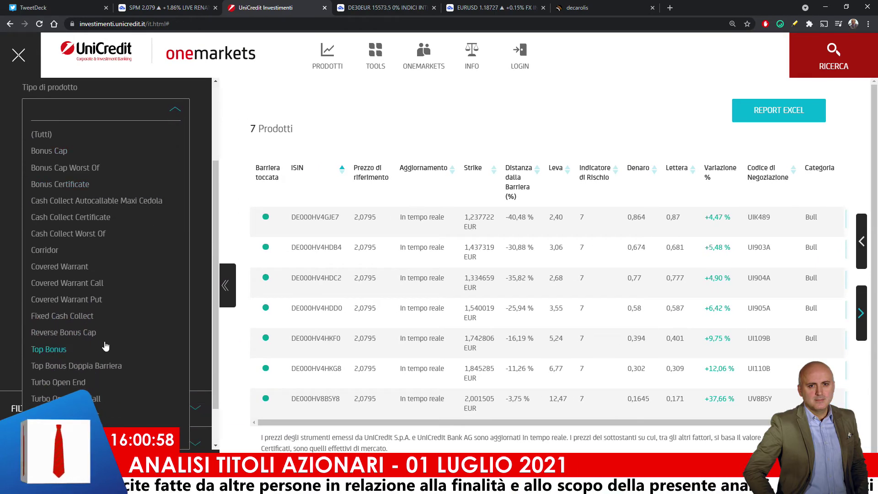
{"action": "left_click", "coordinate": [64, 415]}
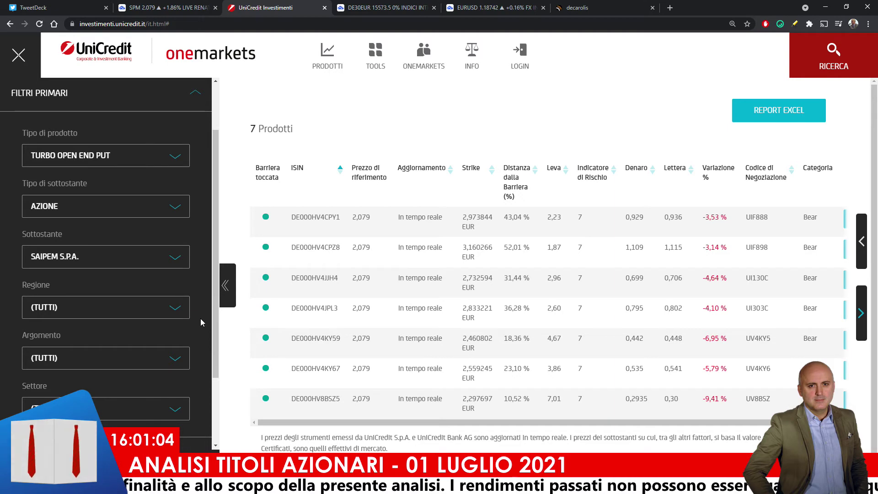
Collapse the filters to review the seven SAIPEM Put results, then go to Echofin's Certificati chat
{"action": "left_click", "coordinate": [228, 295]}
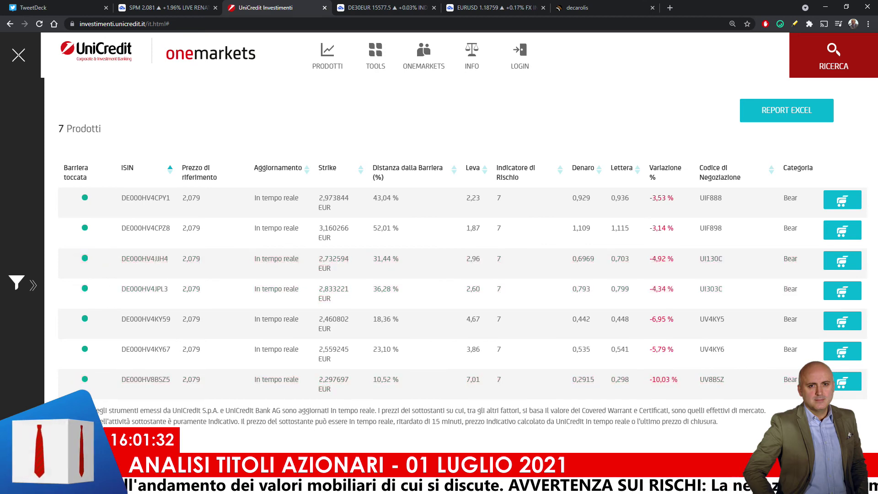
{"action": "left_click", "coordinate": [595, 6]}
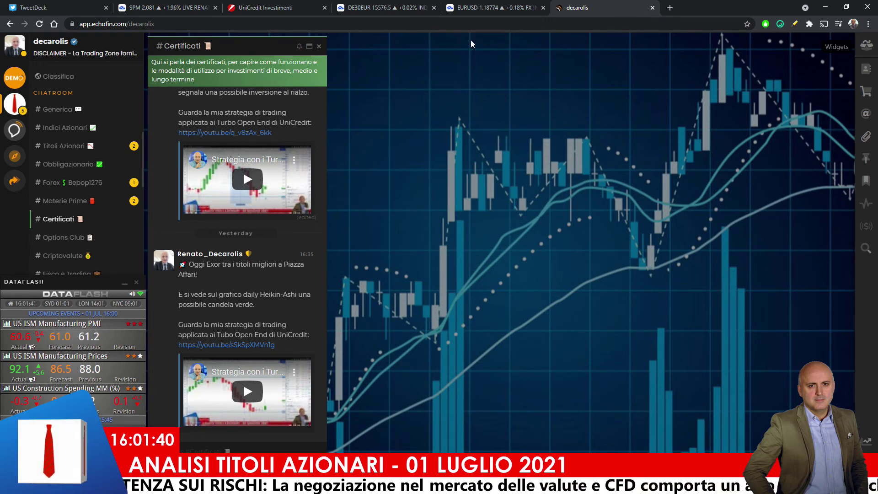
{"action": "scroll", "coordinate": [67, 176], "scroll_direction": "down", "scroll_amount": 1}
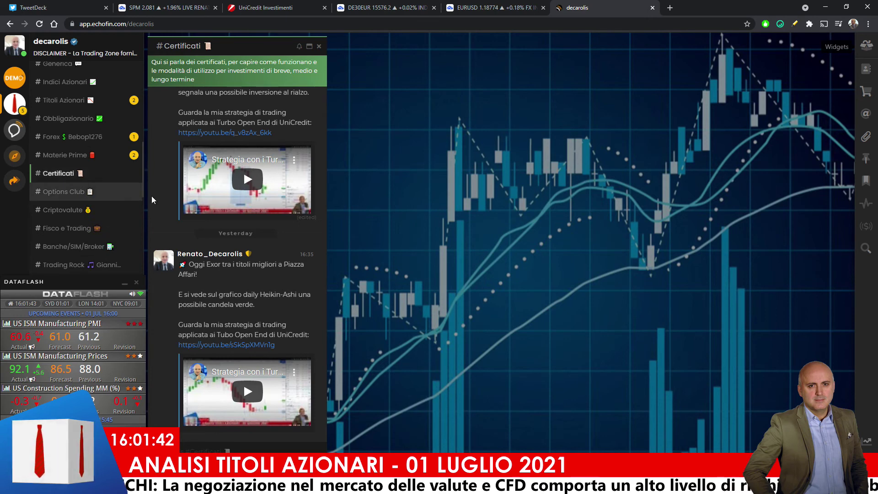
{"action": "scroll", "coordinate": [247, 206], "scroll_direction": "up", "scroll_amount": 1}
{"action": "scroll", "coordinate": [249, 233], "scroll_direction": "up", "scroll_amount": 2}
{"action": "scroll", "coordinate": [249, 231], "scroll_direction": "up", "scroll_amount": 2}
{"action": "scroll", "coordinate": [250, 228], "scroll_direction": "up", "scroll_amount": 2}
{"action": "scroll", "coordinate": [249, 224], "scroll_direction": "up", "scroll_amount": 1}
{"action": "scroll", "coordinate": [249, 225], "scroll_direction": "up", "scroll_amount": 1}
{"action": "scroll", "coordinate": [249, 224], "scroll_direction": "up", "scroll_amount": 1}
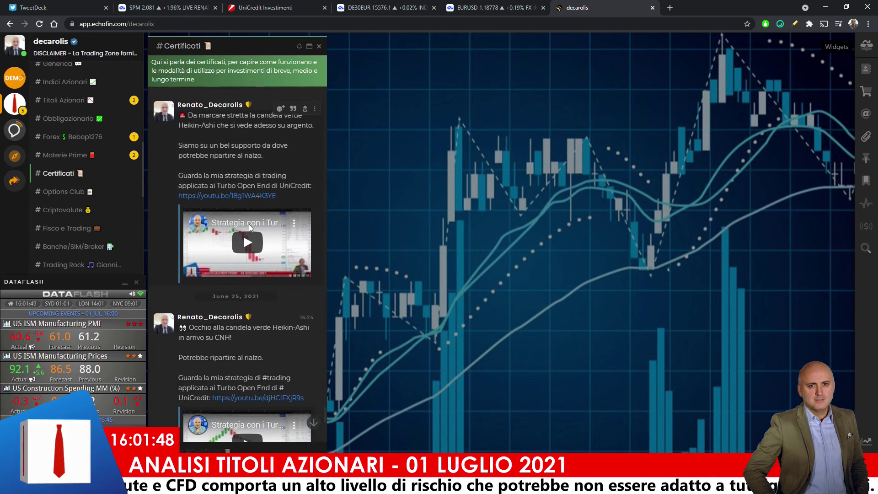
{"action": "scroll", "coordinate": [249, 224], "scroll_direction": "down", "scroll_amount": 3}
{"action": "scroll", "coordinate": [249, 224], "scroll_direction": "down", "scroll_amount": 3}
{"action": "scroll", "coordinate": [249, 224], "scroll_direction": "down", "scroll_amount": 3}
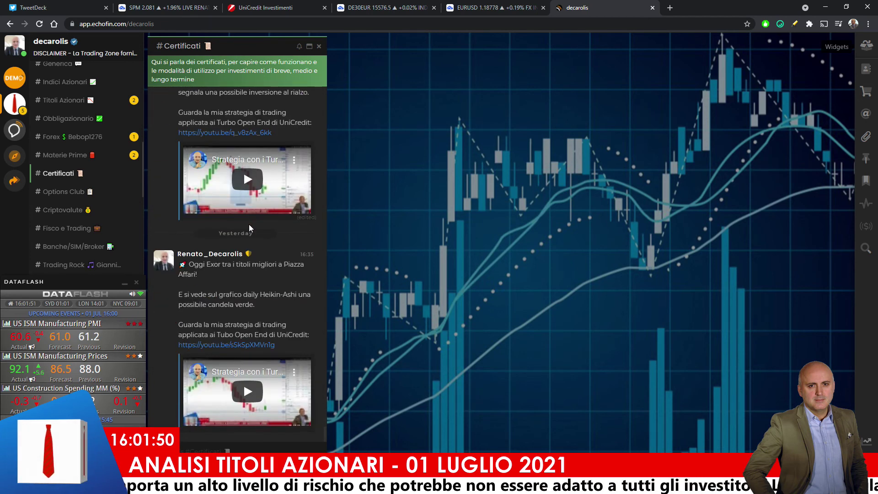
{"action": "left_click", "coordinate": [186, 448]}
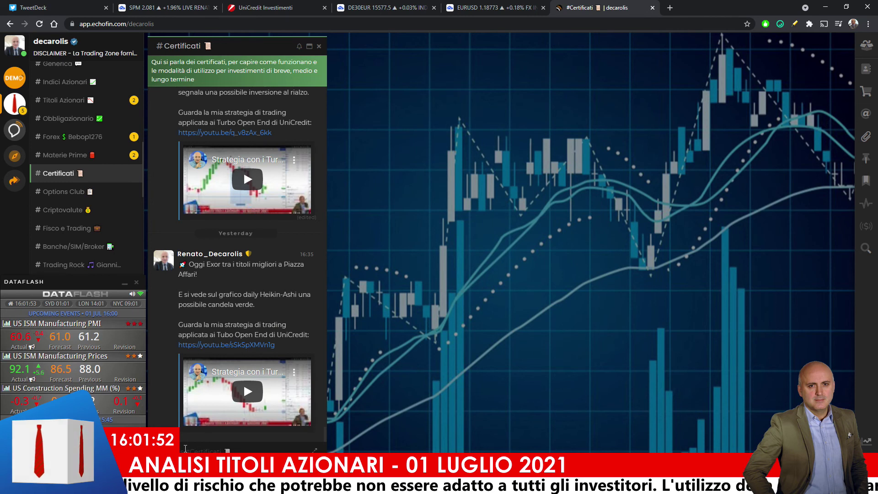